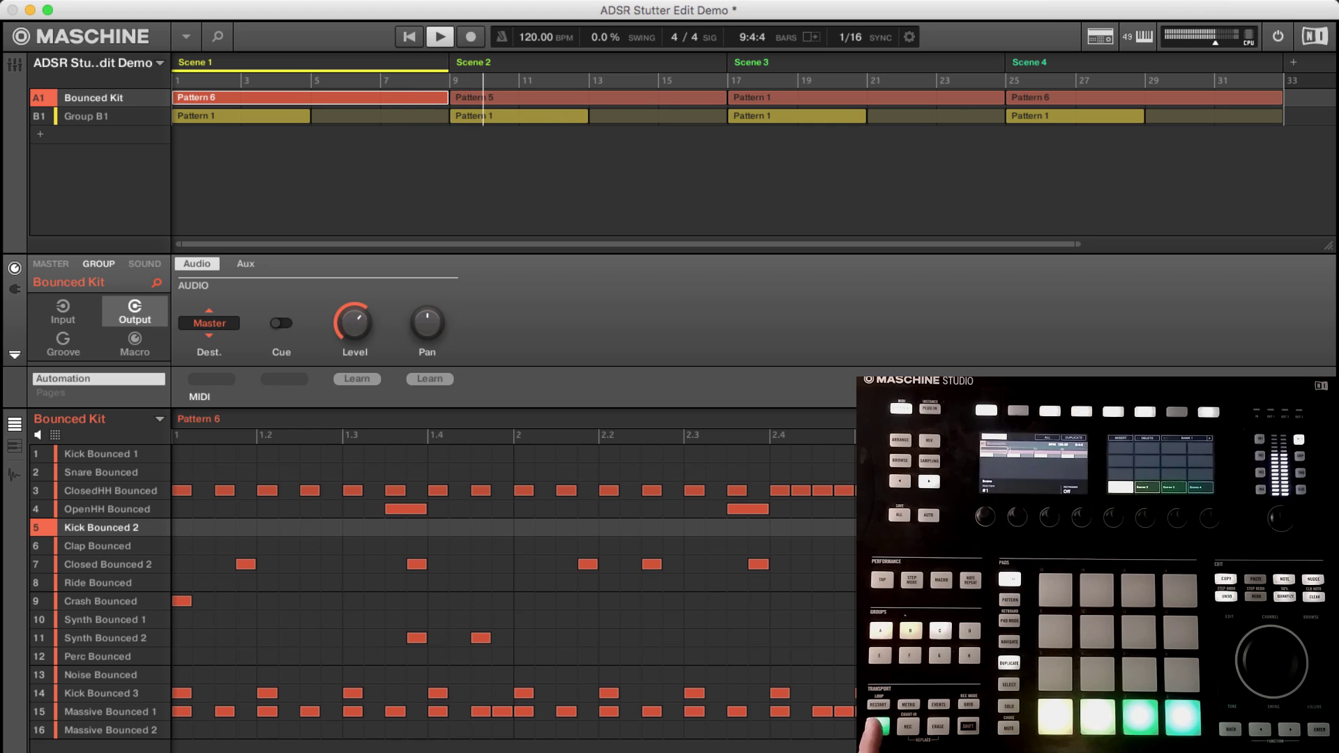
Step: Stop playback, select Sound 1 of Group B1 and bring up its plug-in browser
key(space)
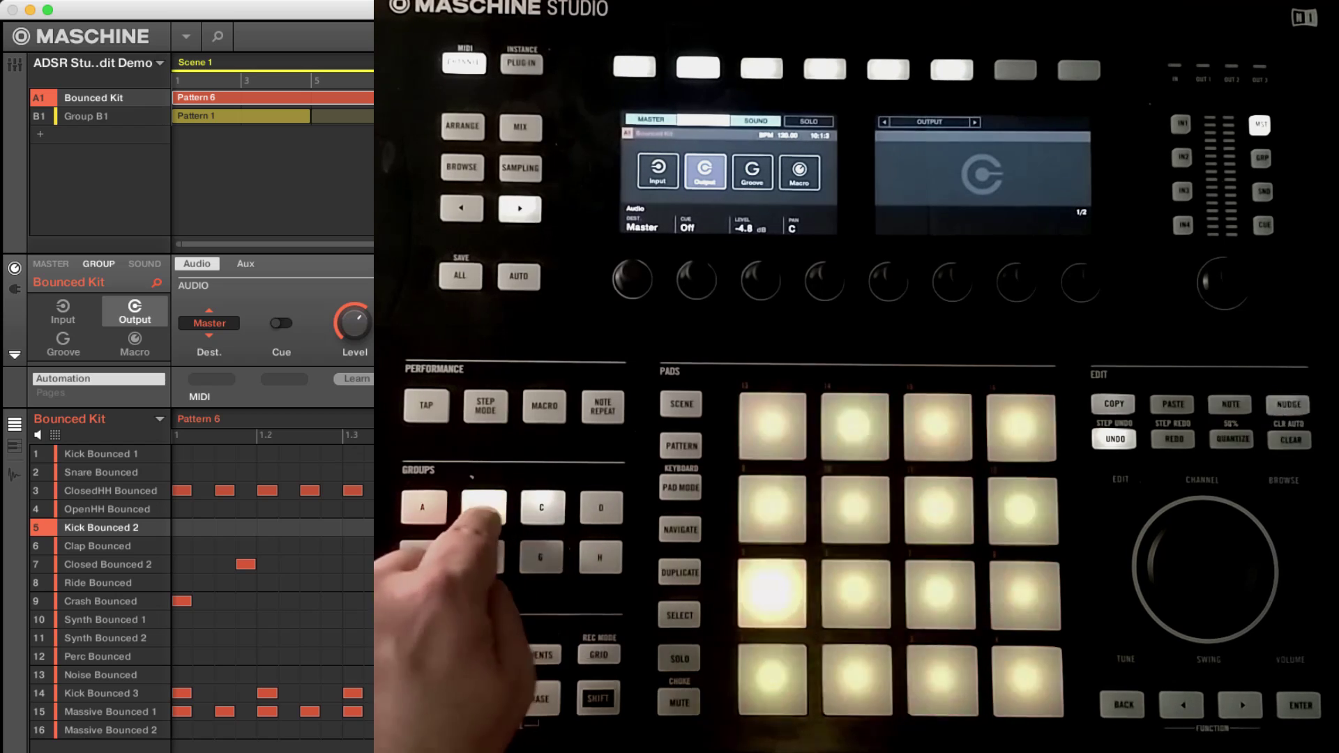
click(40, 116)
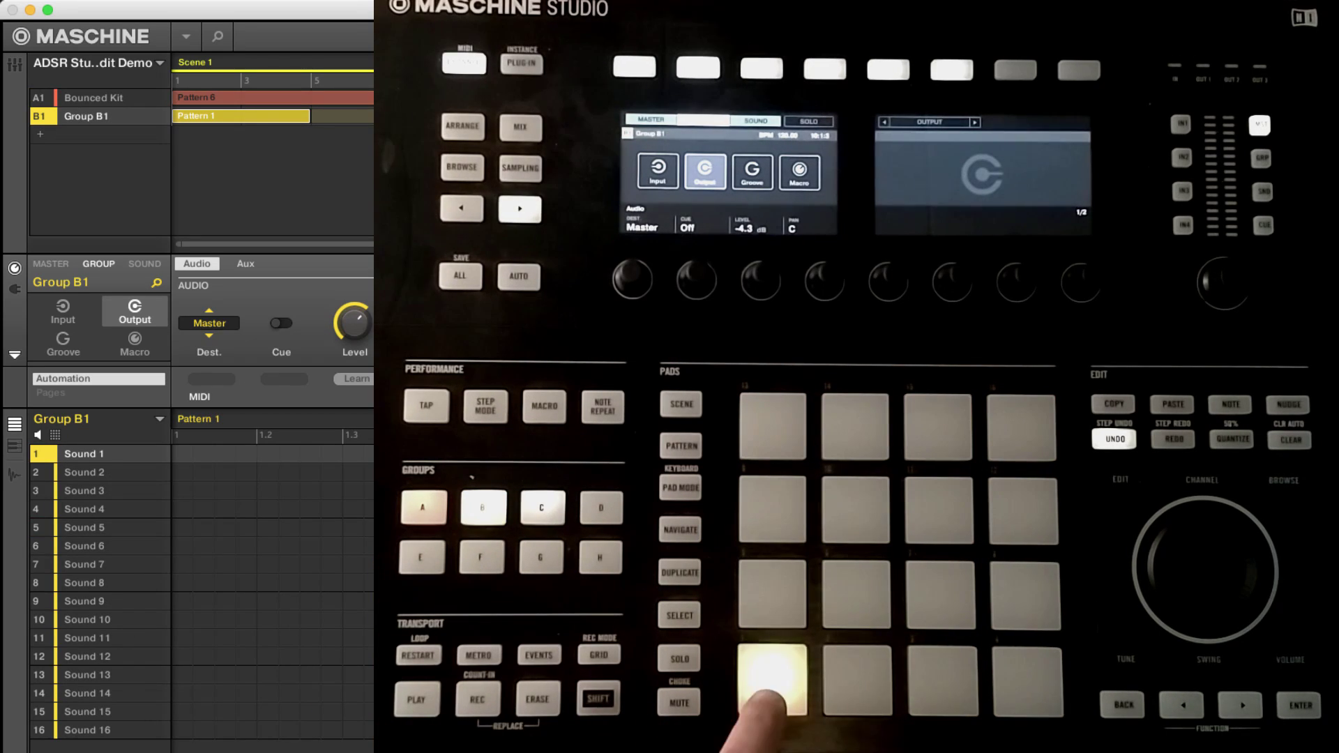
click(144, 263)
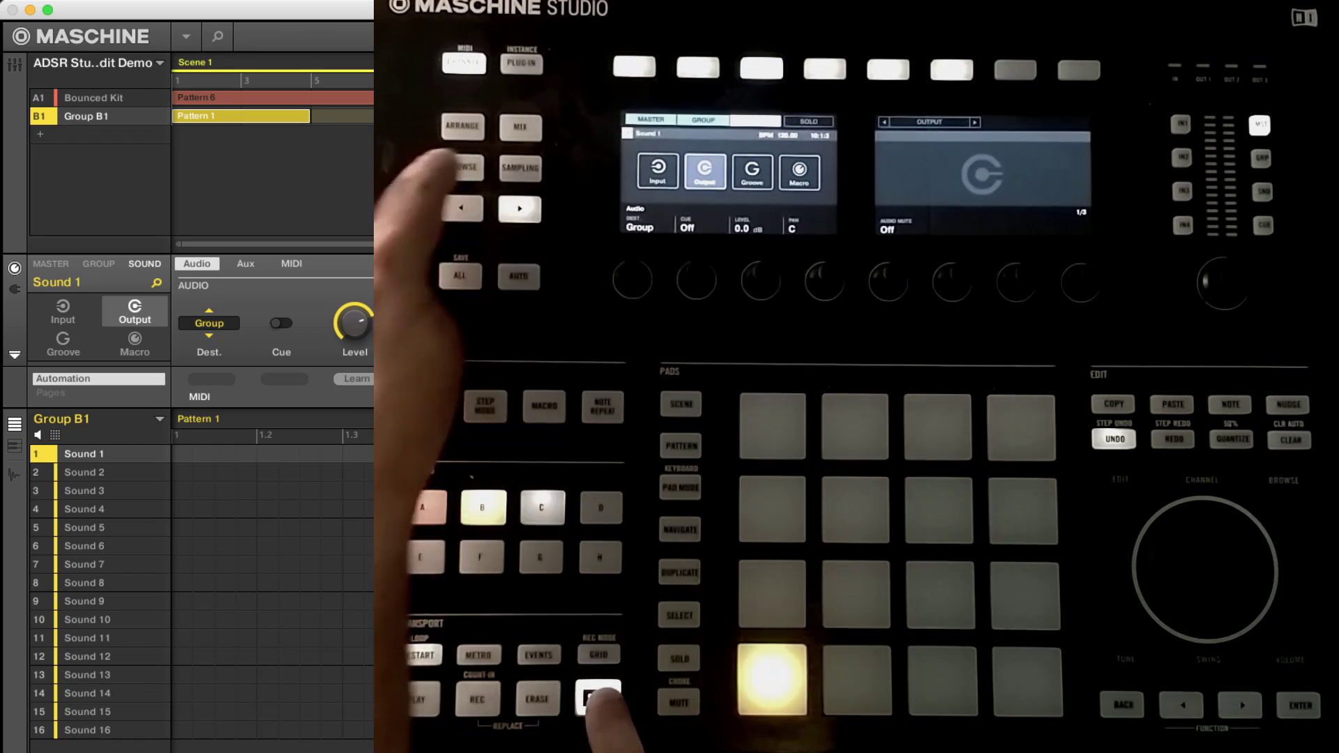
click(14, 289)
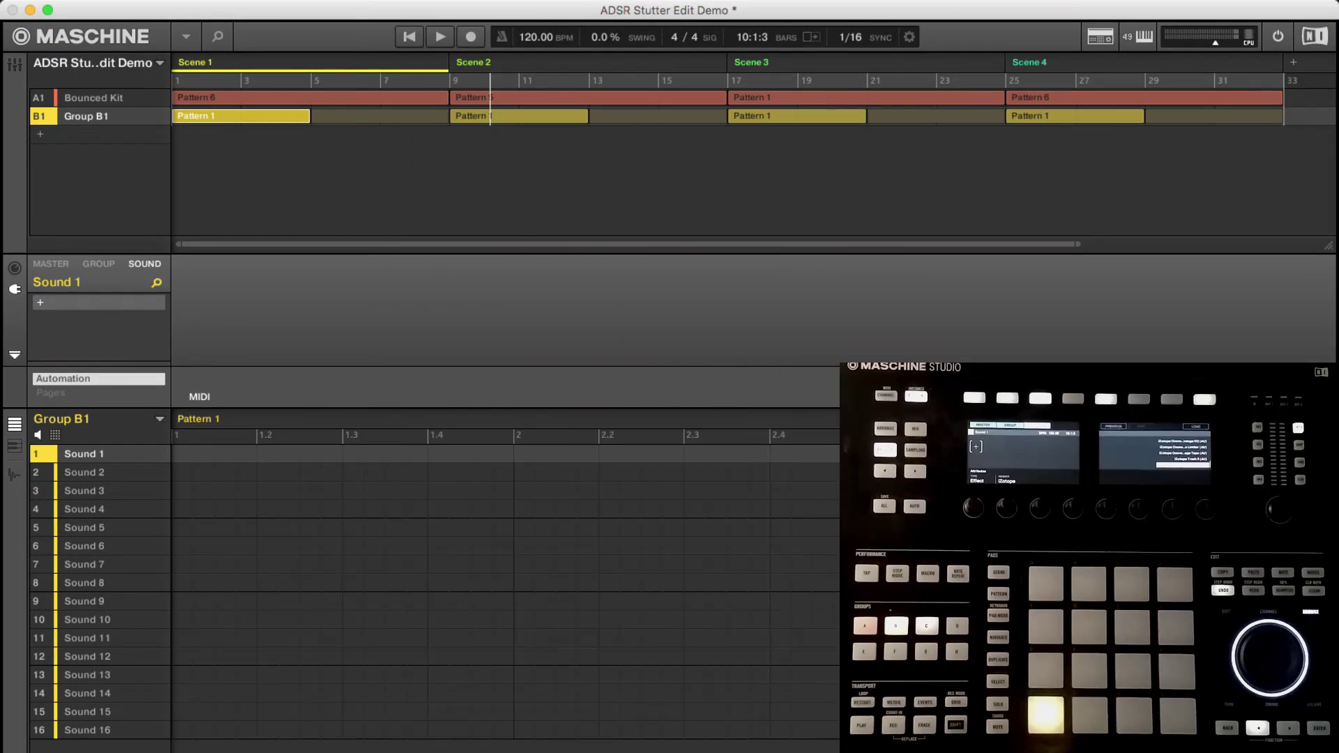
Step: Load iZotope Stutter Edit into Sound 1's empty effect slot
click(17, 272)
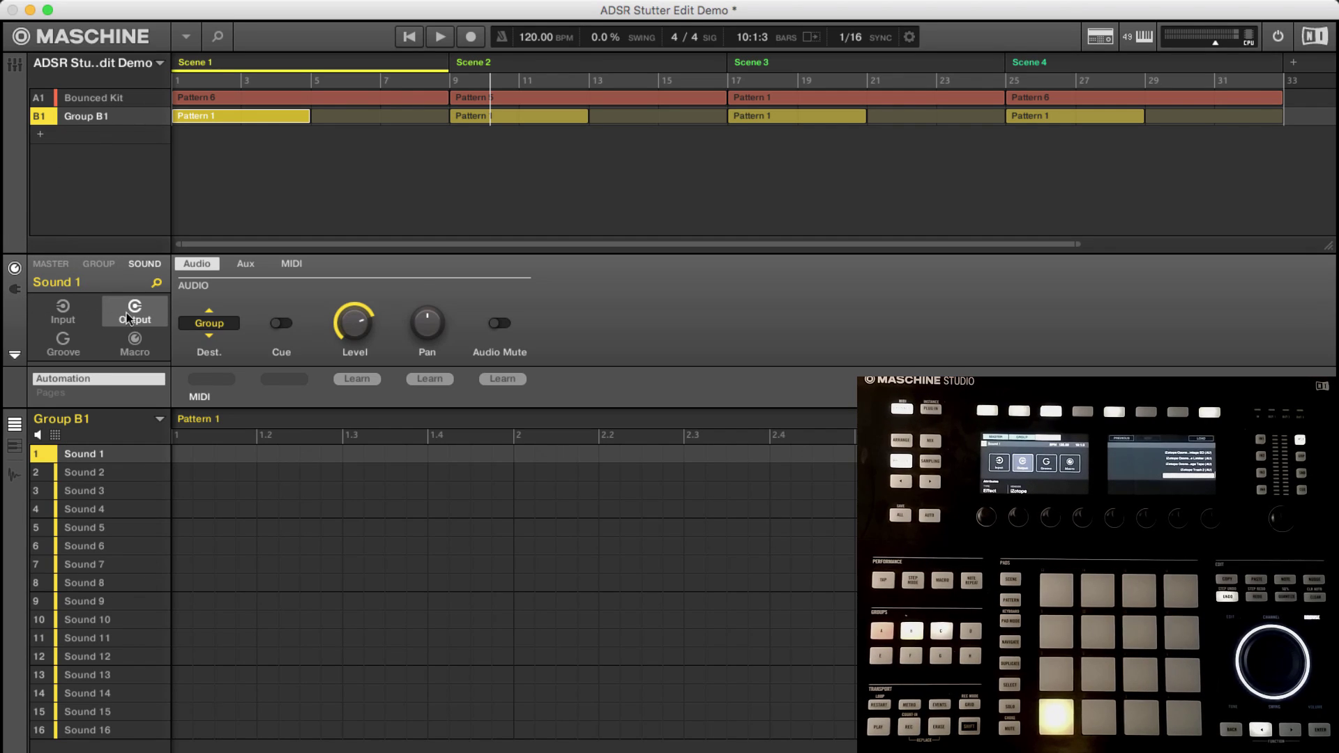
click(15, 288)
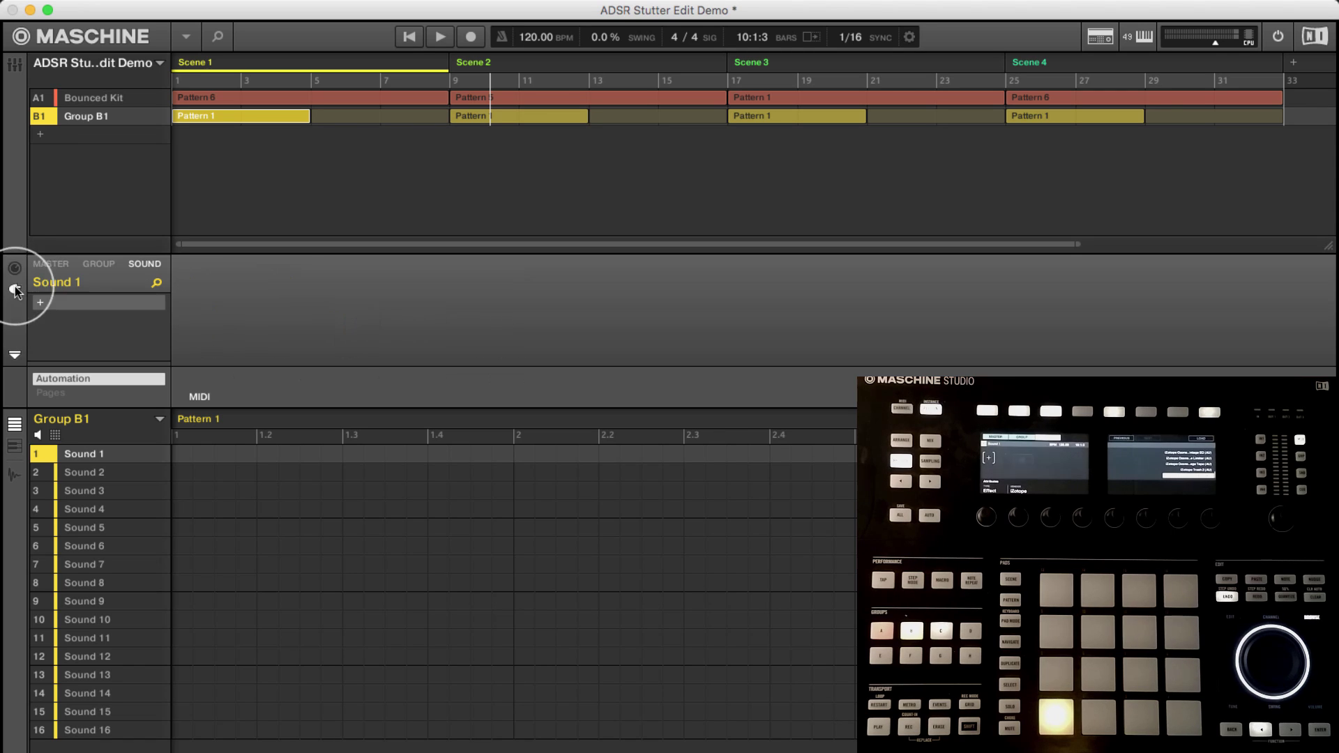
click(41, 304)
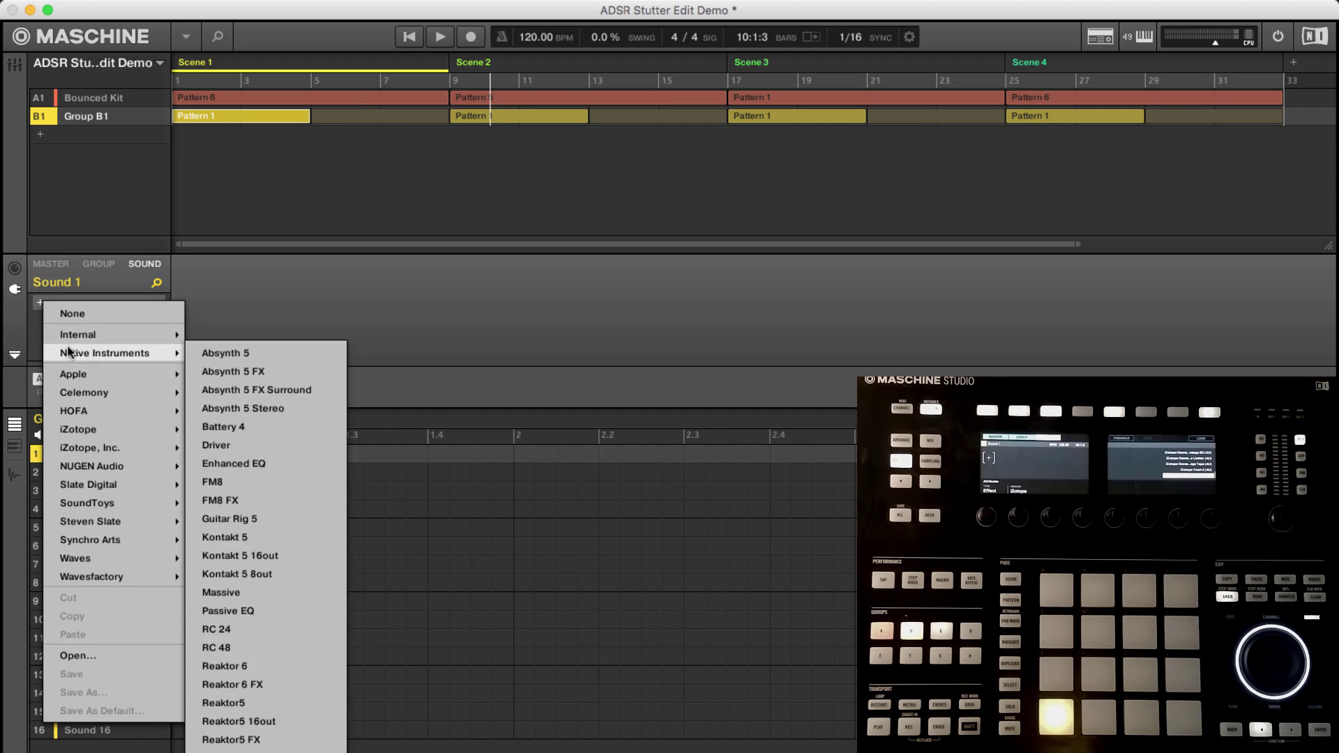
mouse_move(82, 444)
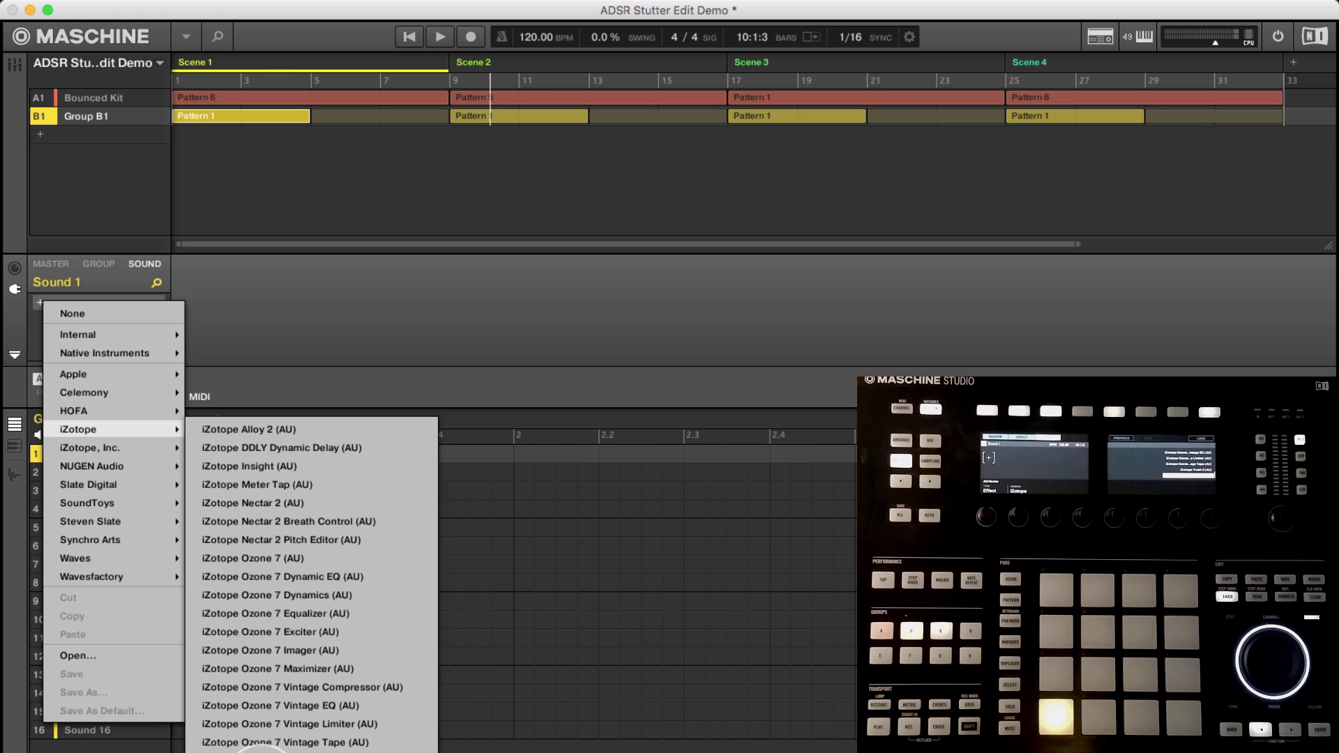
click(297, 743)
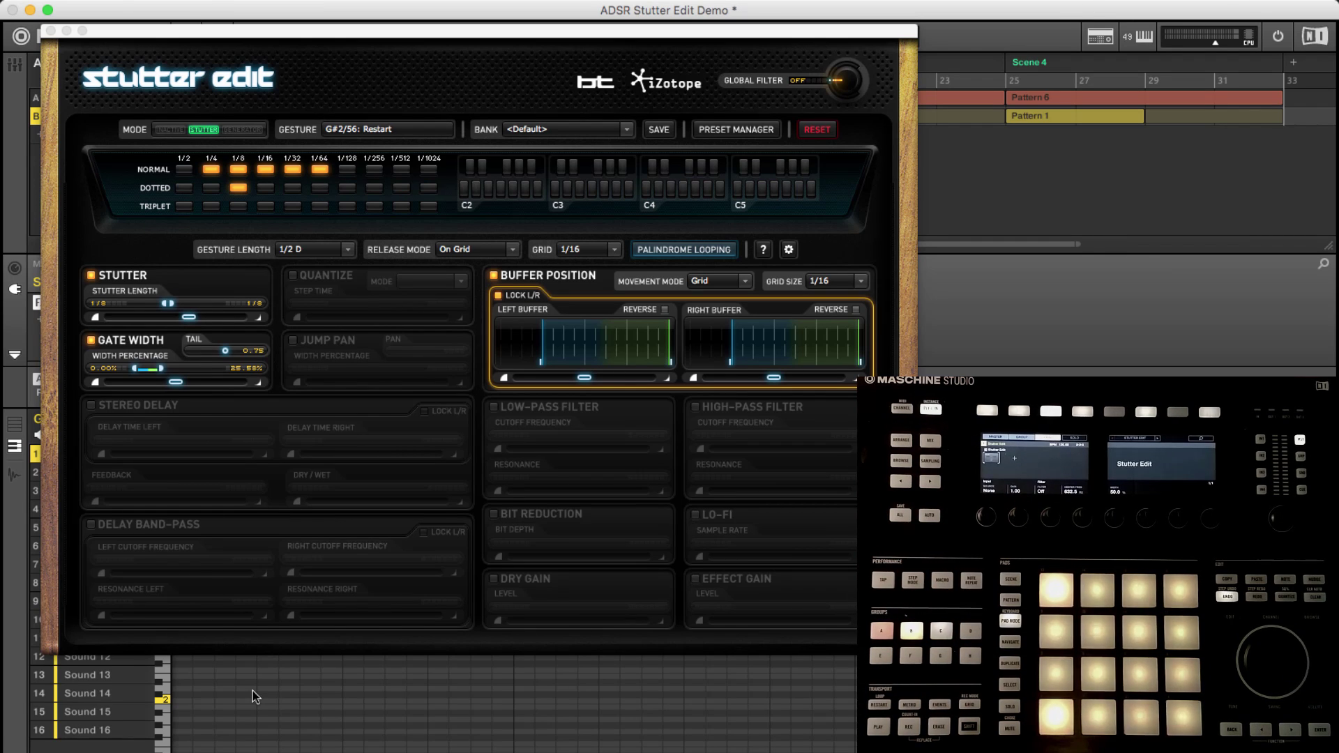
Step: Set the Bounced Kit group's output destination to 'B1:S1 - Group B1: Stutter Edit'
drag(80, 129, 294, 145)
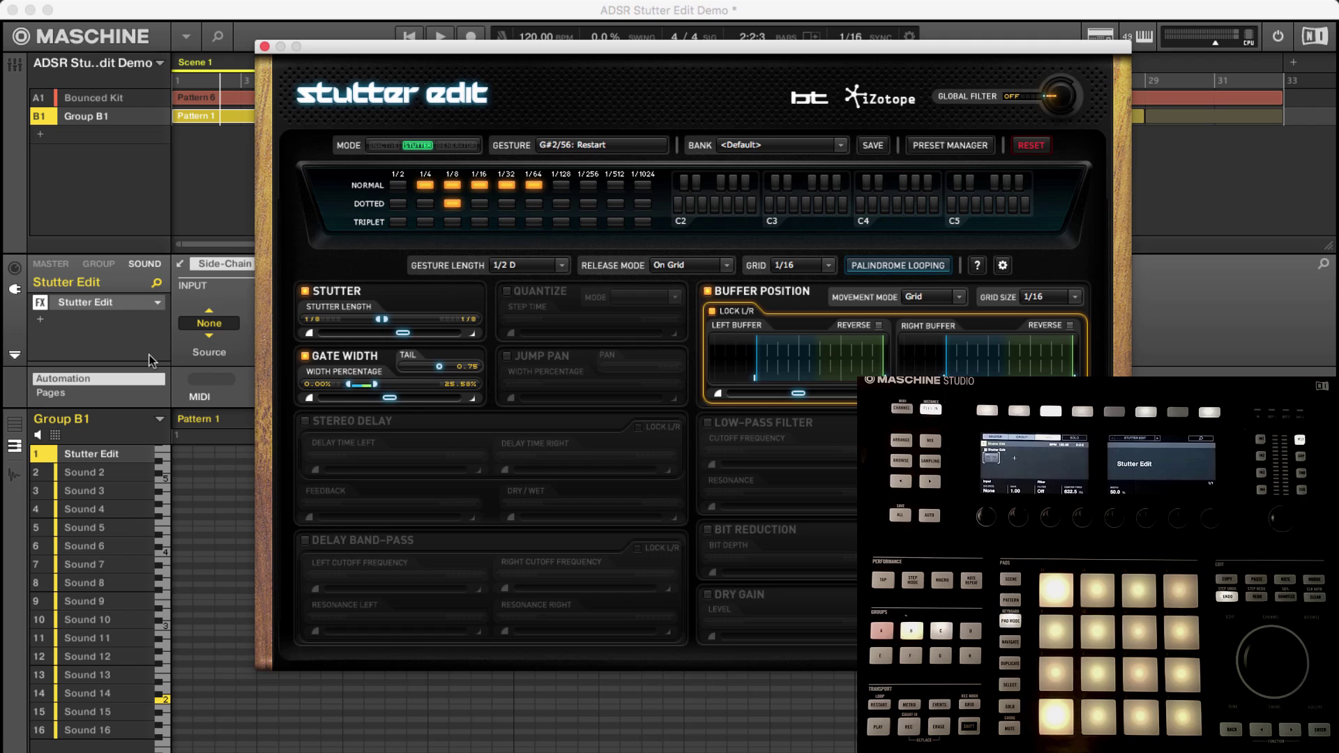
click(108, 98)
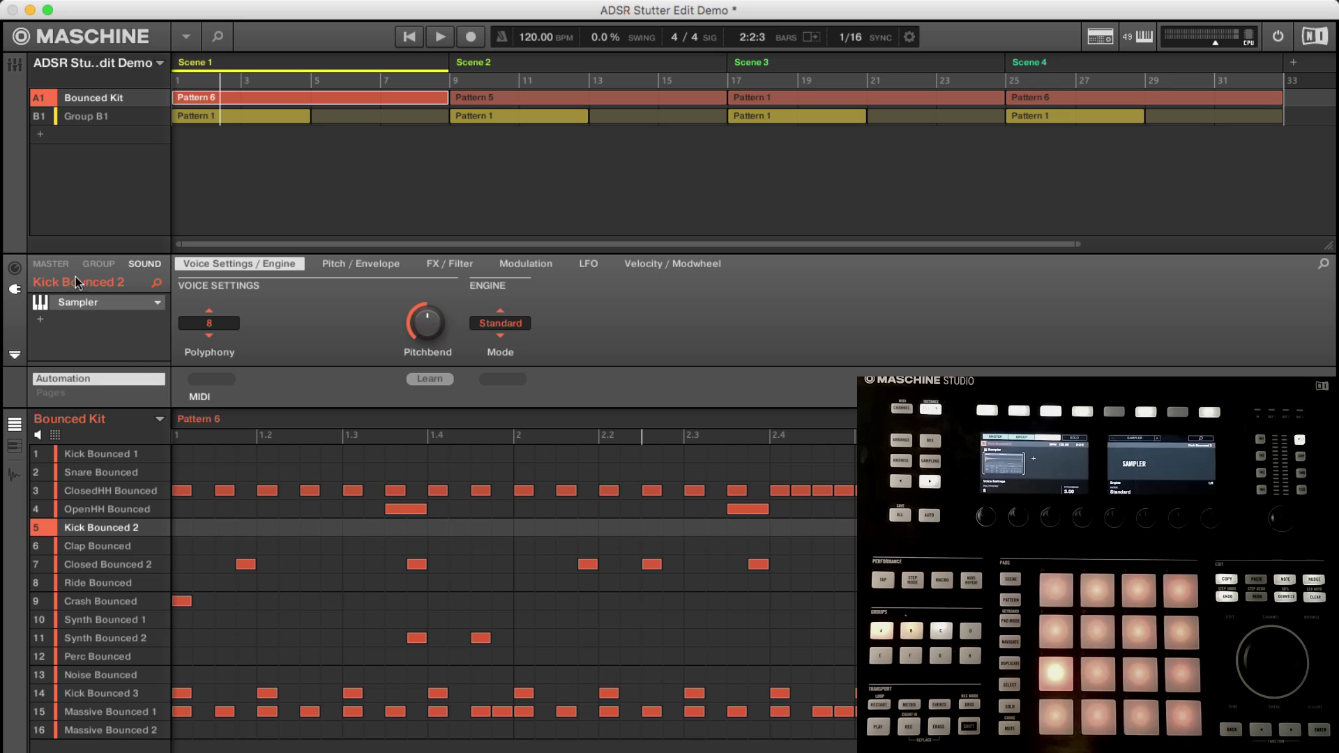
click(99, 264)
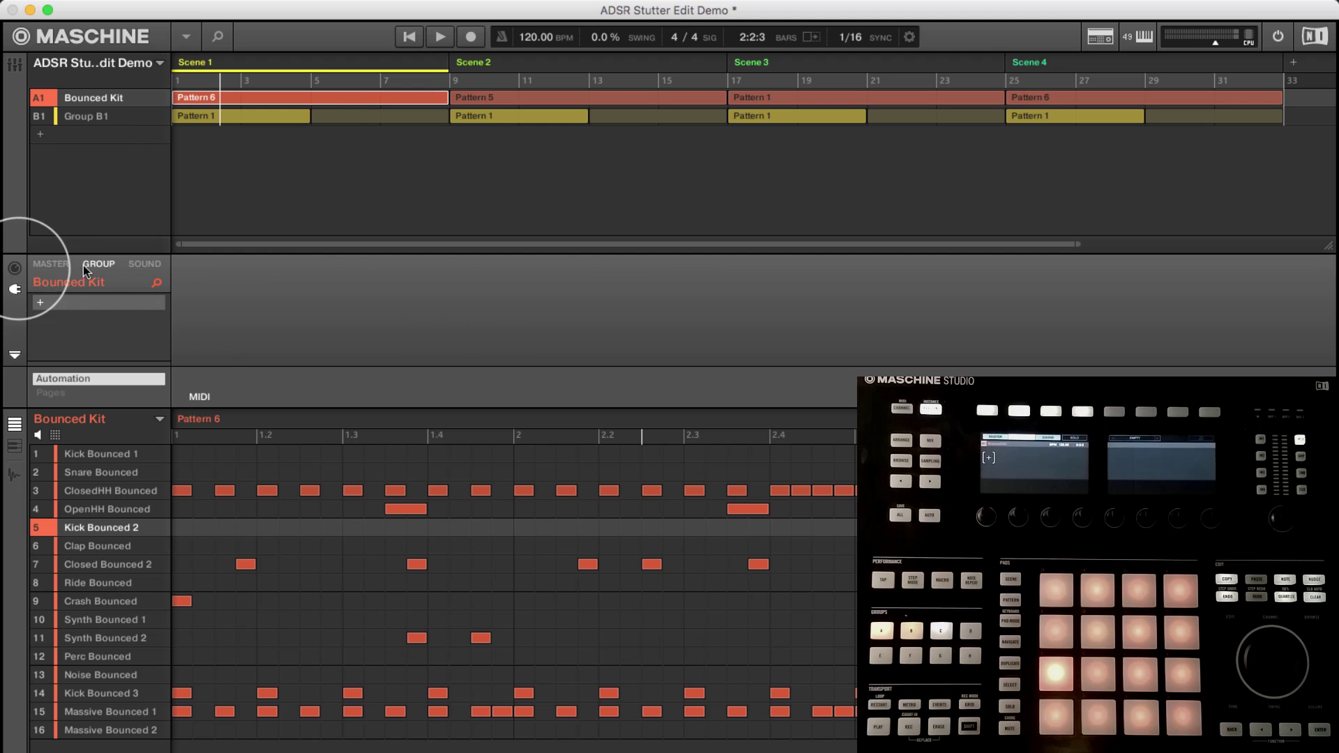
click(16, 272)
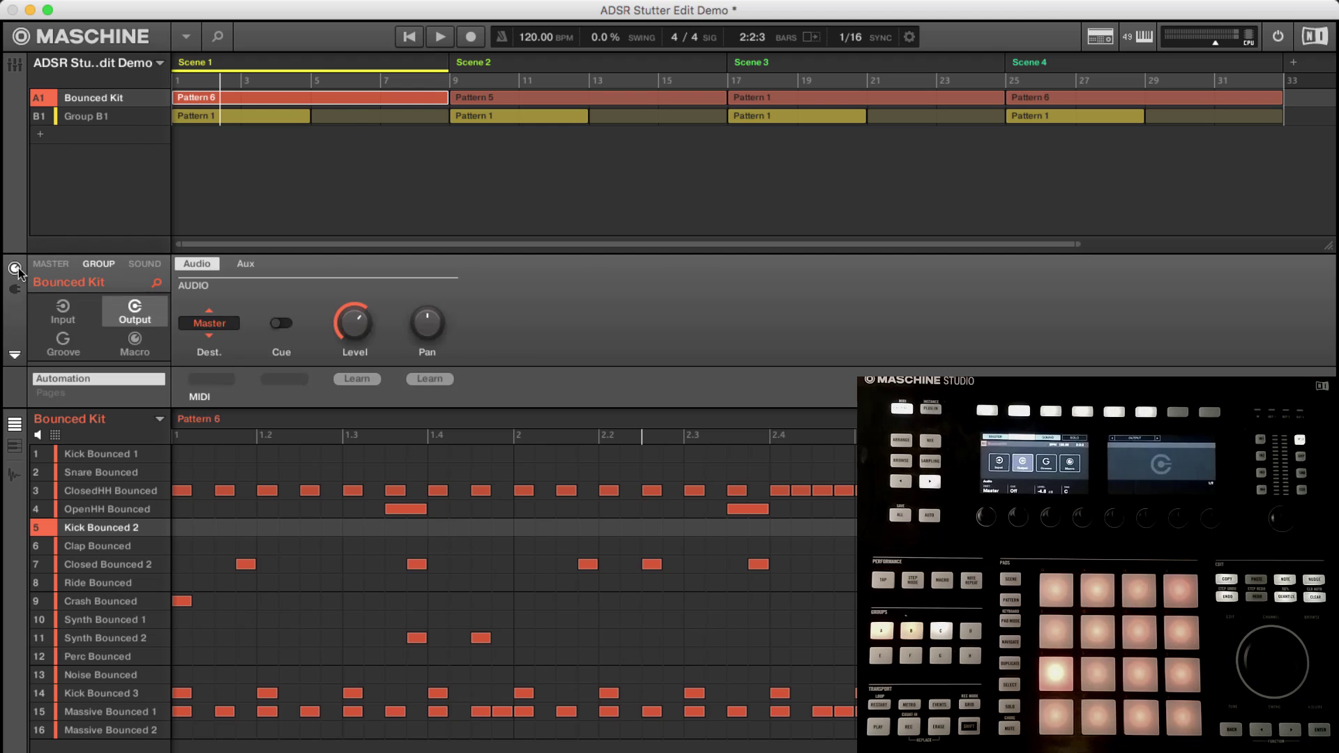
click(208, 323)
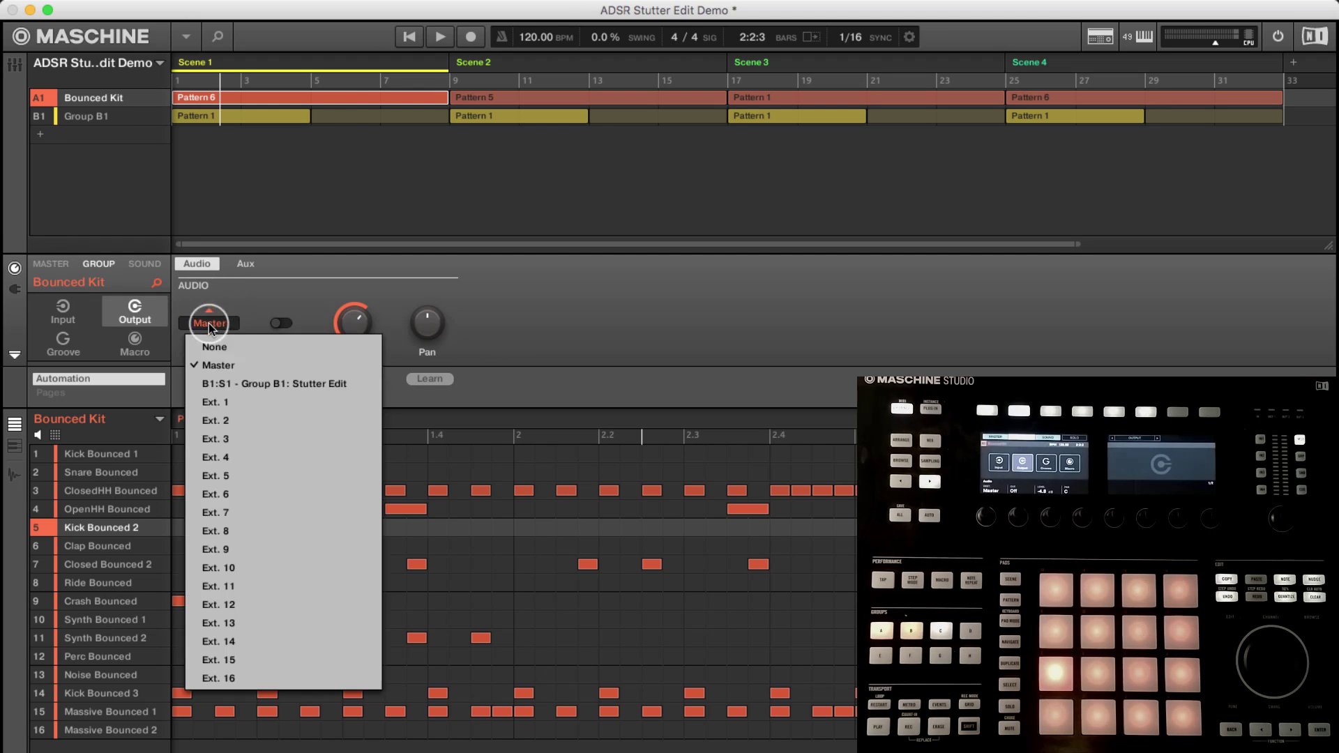
click(227, 385)
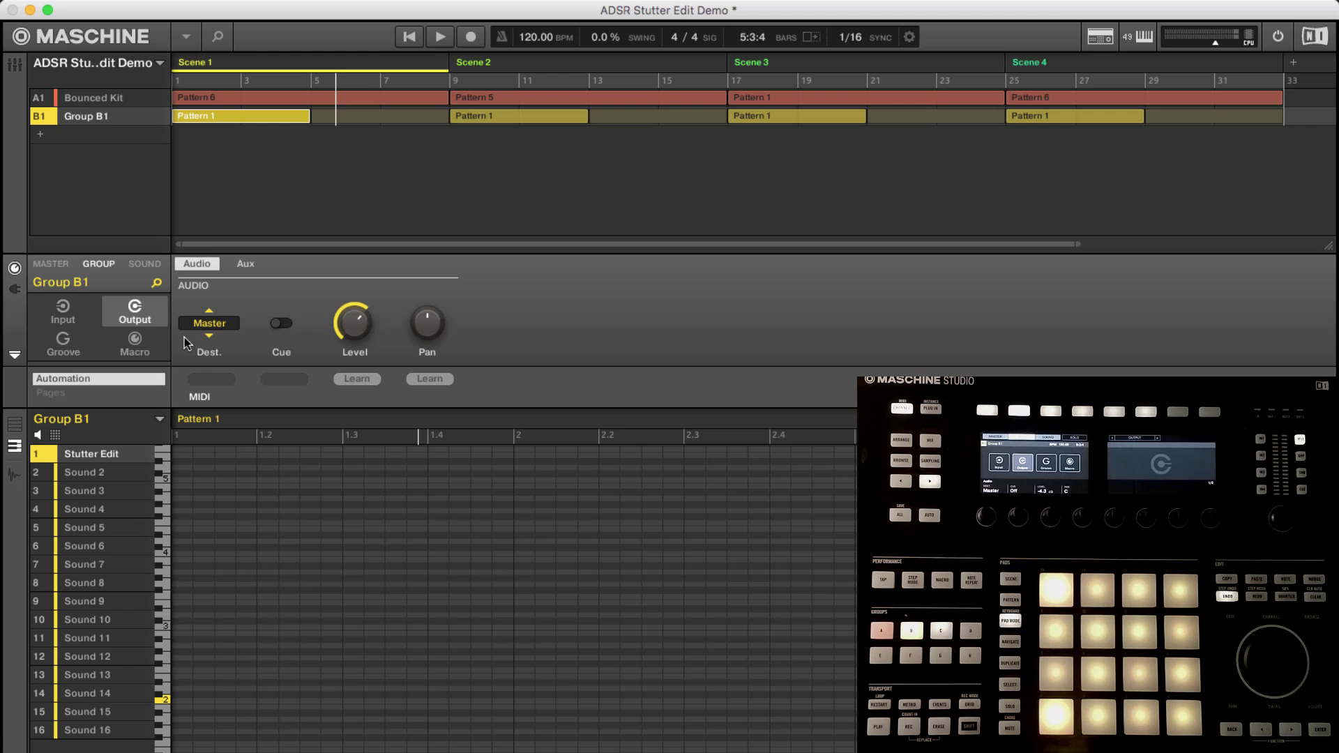
Step: Reopen the Stutter Edit plug-in window from Group B1's Sound 1 slot
click(14, 290)
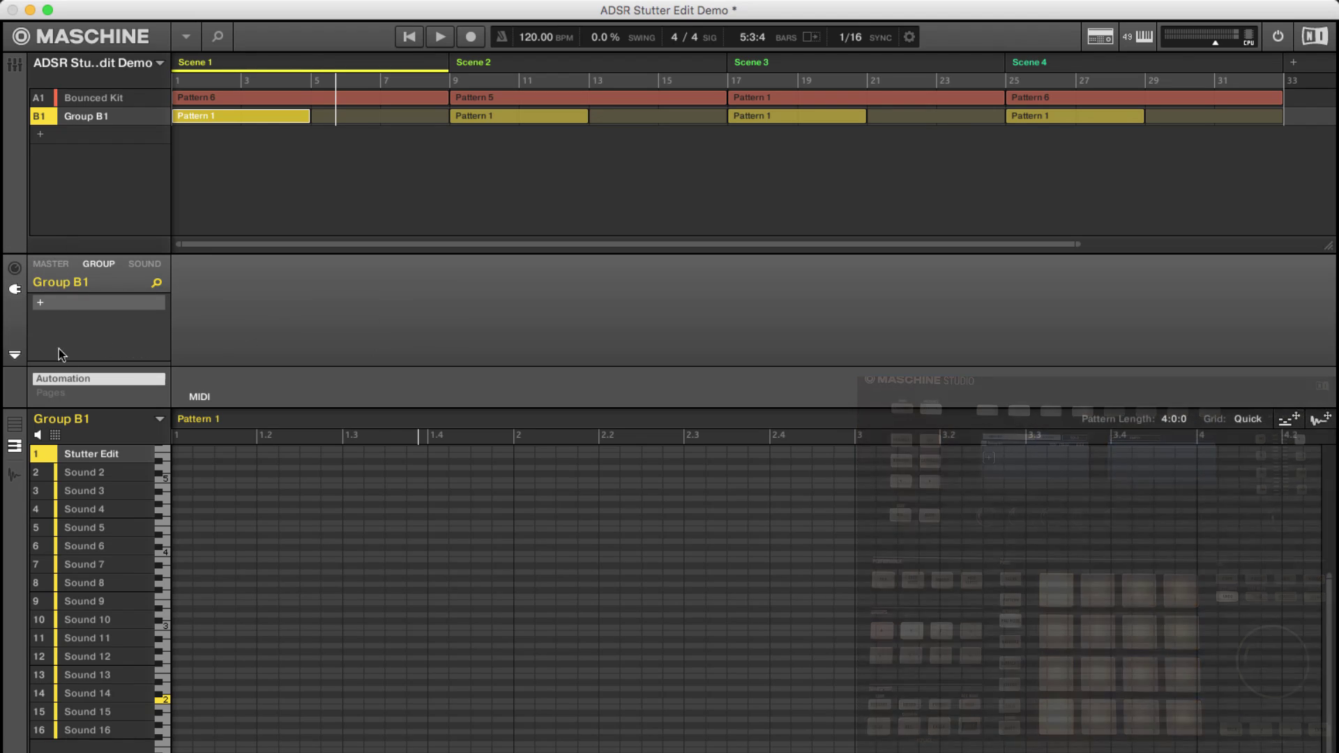
click(63, 305)
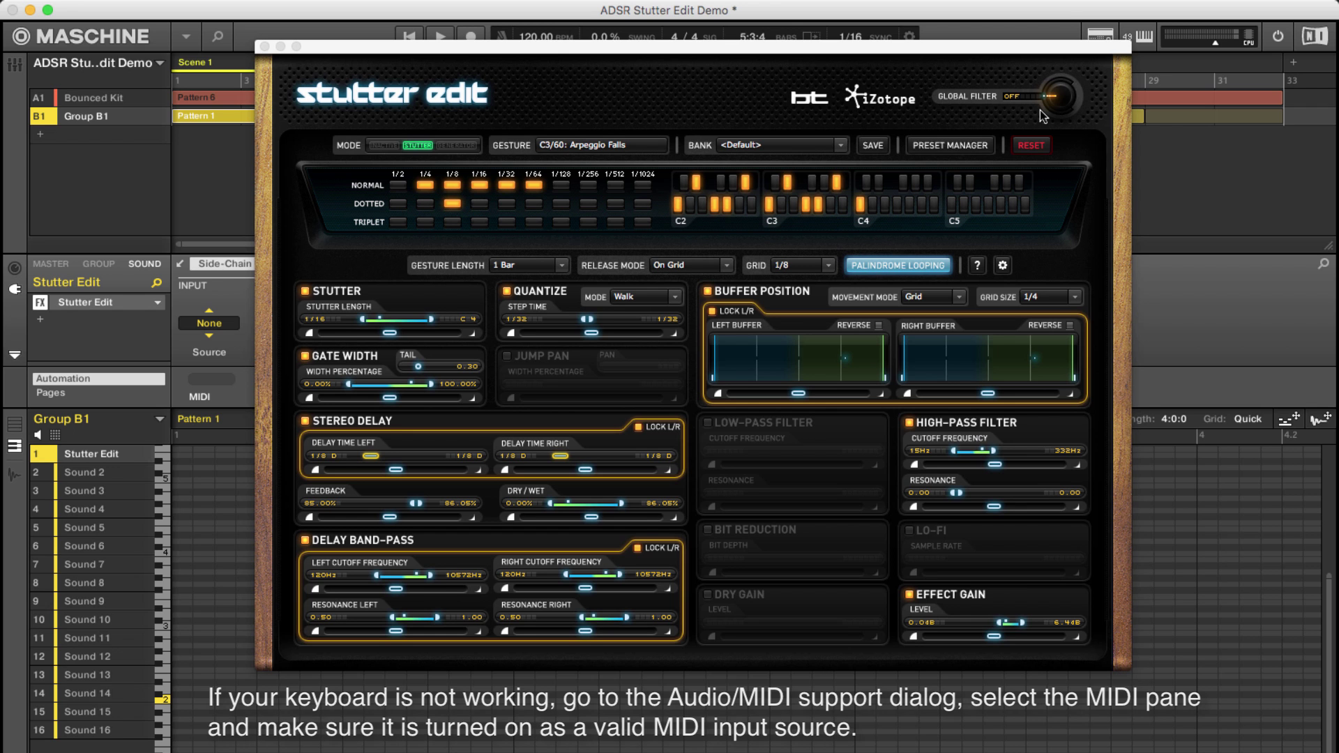
Step: Sweep Stutter Edit's Global Filter across its range, ending at 18964Hz, auditioning with a brief playback
drag(1043, 116, 1044, 105)
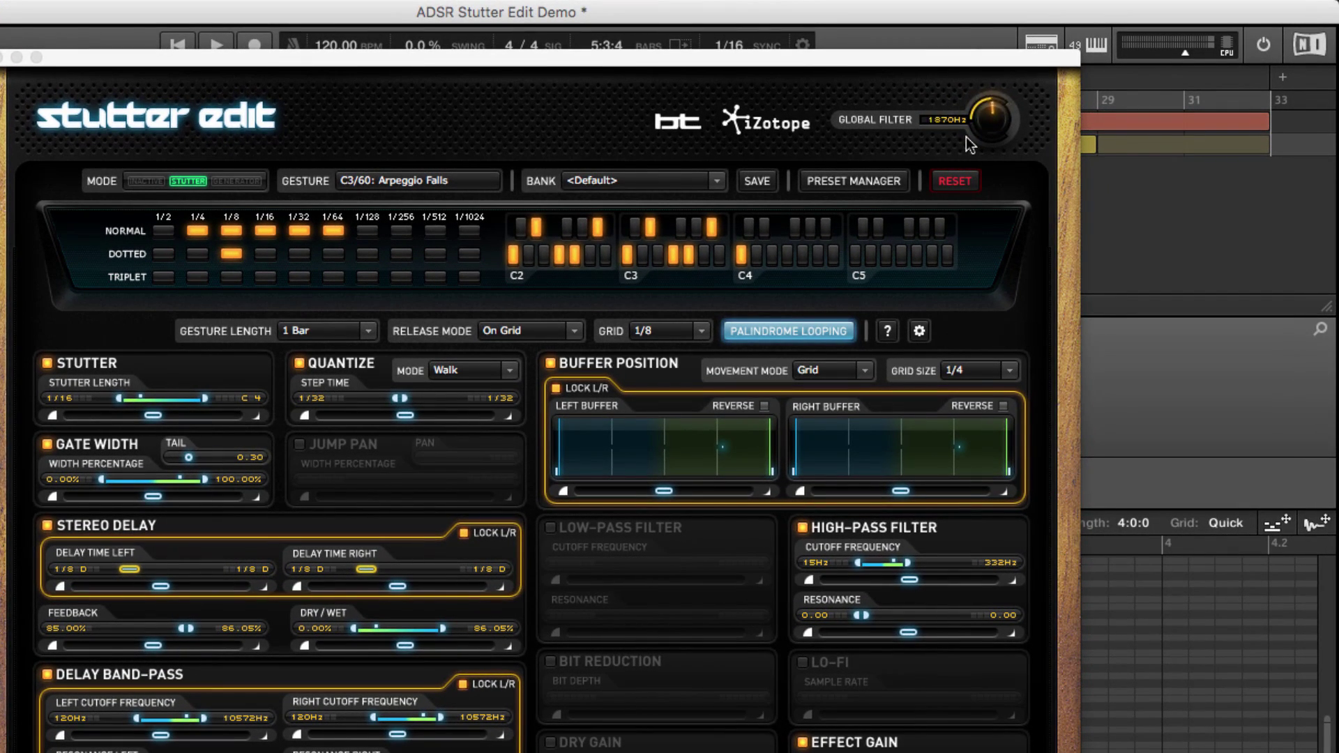
drag(965, 137, 967, 139)
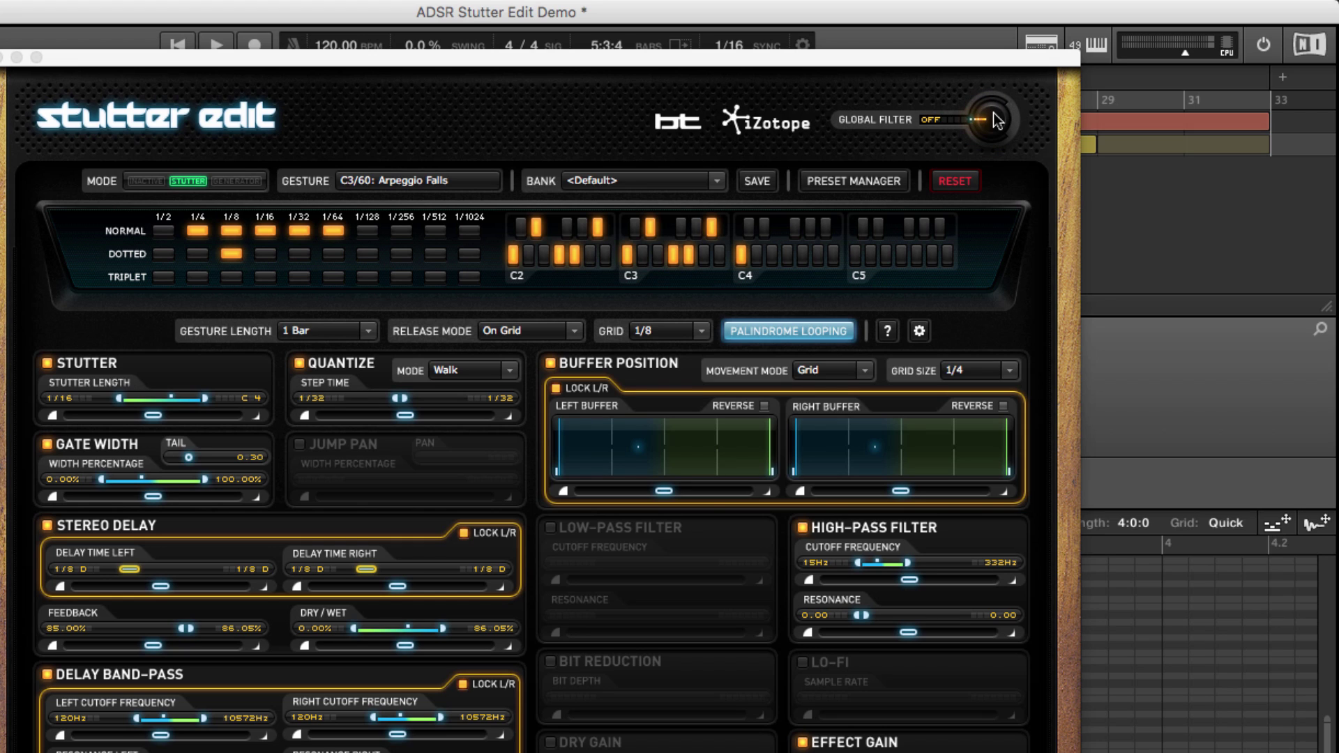
click(993, 133)
drag(993, 133, 976, 160)
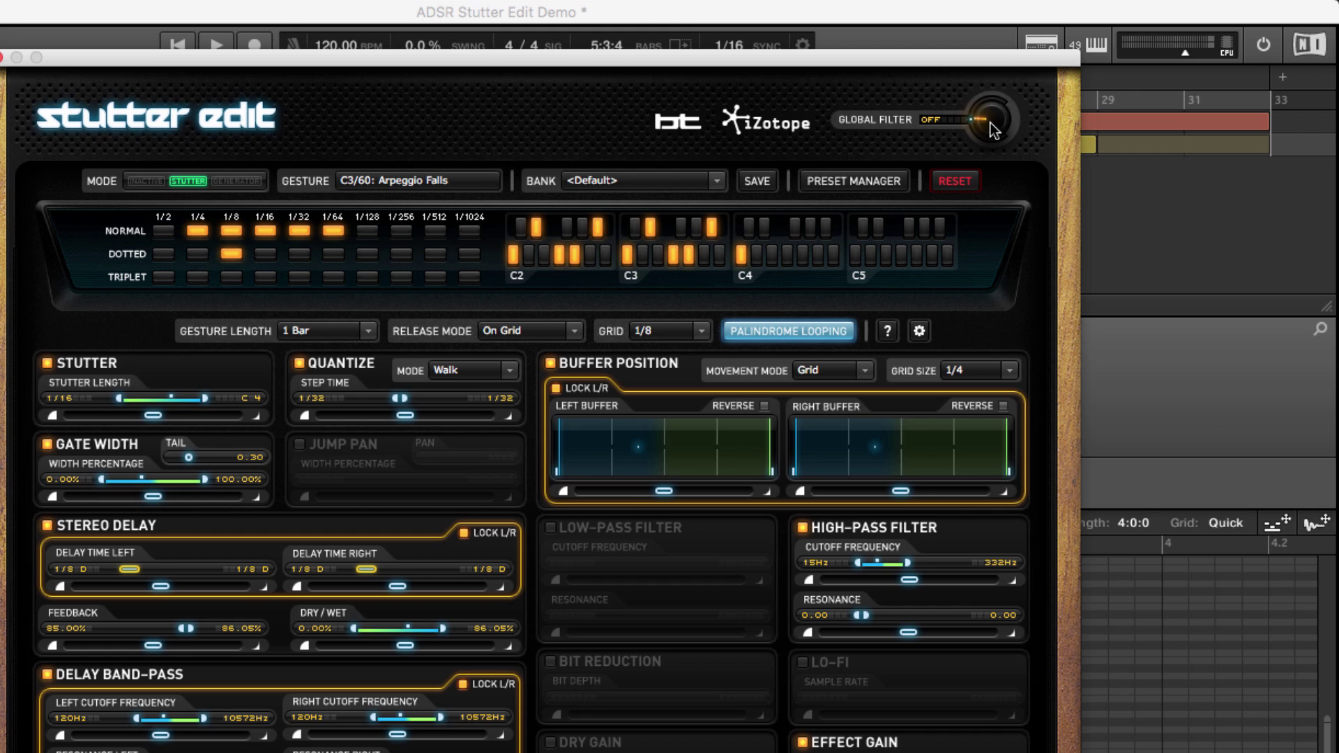
drag(993, 132, 974, 66)
key(space)
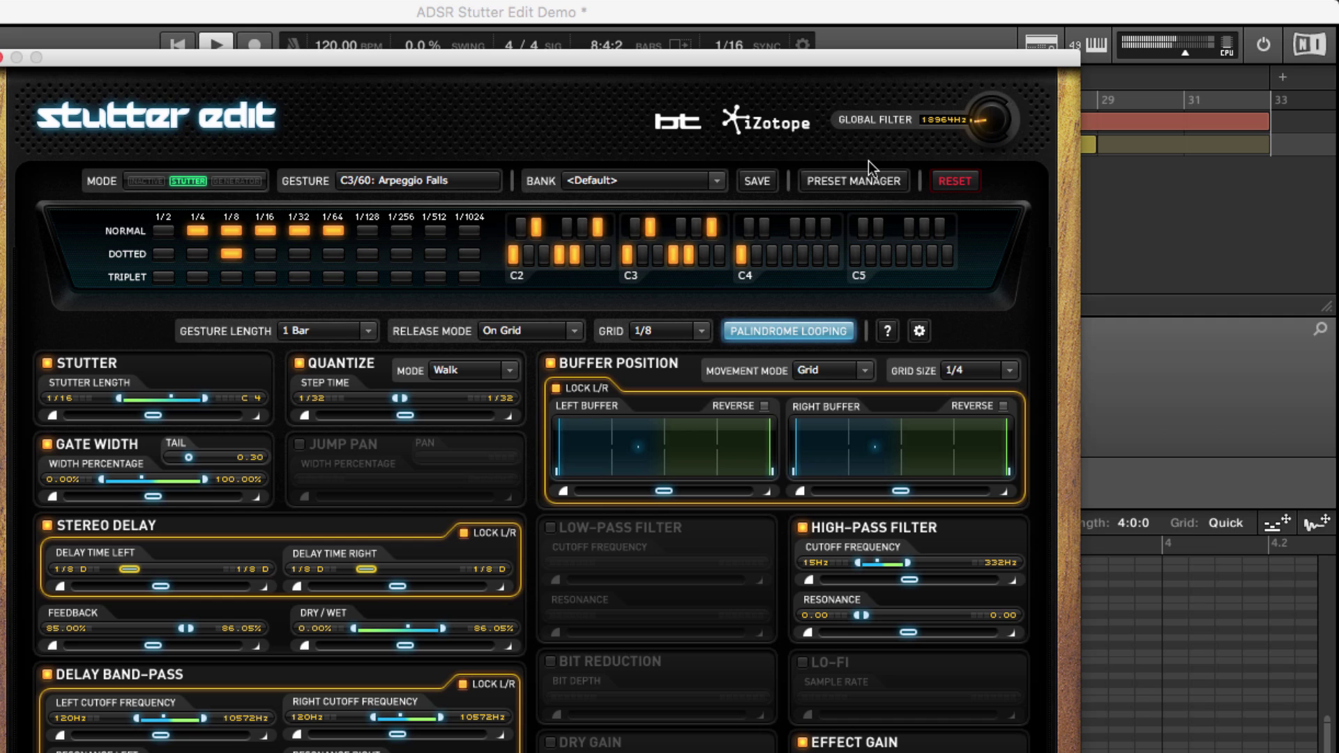
key(space)
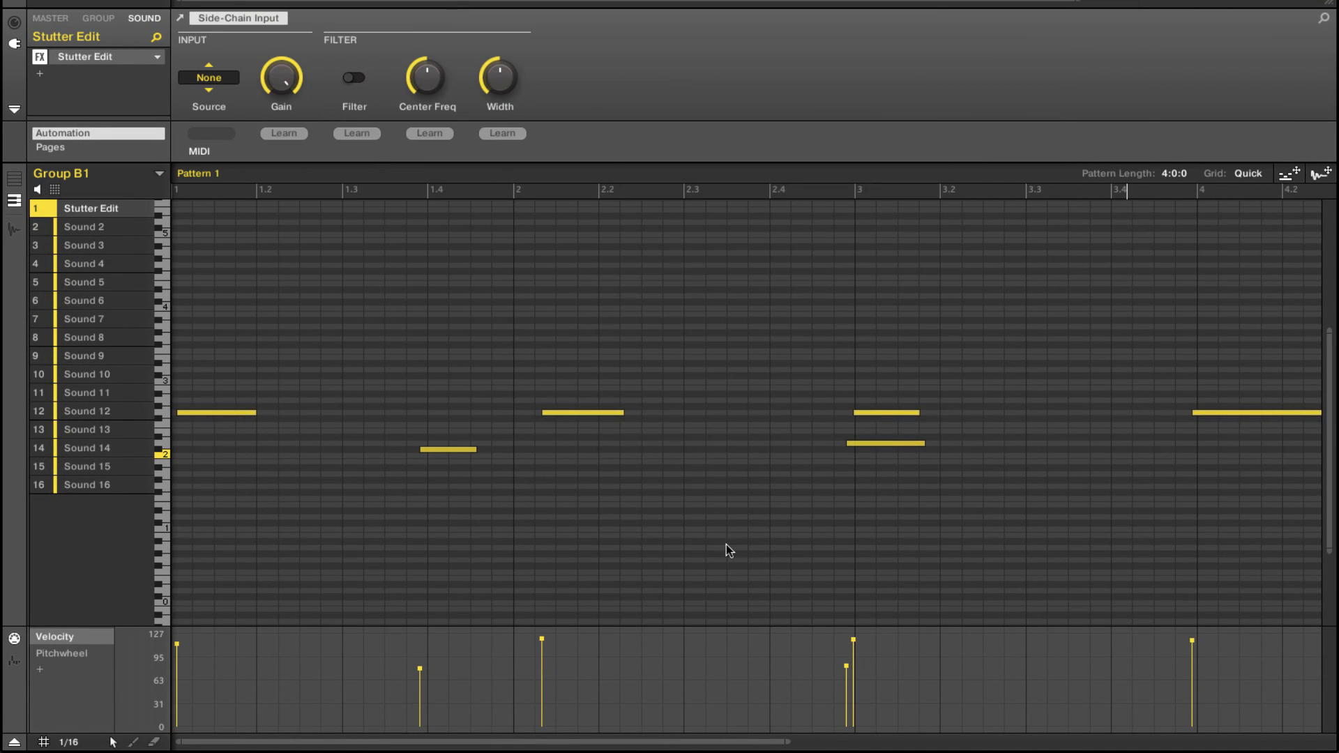
Step: Pencil in rising and falling Pitchwheel automation across bars 1.4 to 4.4, then play it back
click(85, 652)
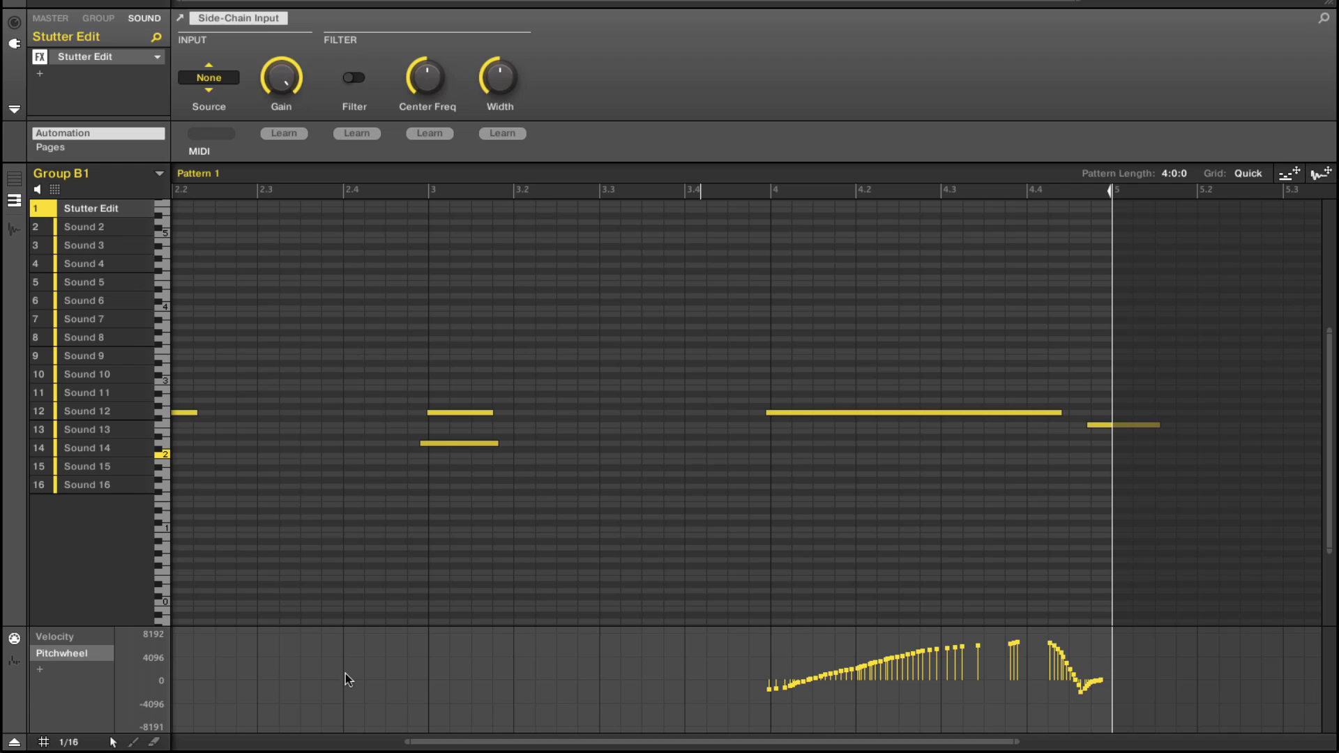
click(132, 742)
click(193, 682)
mouse_move(192, 682)
mouse_down()
mouse_move(300, 651)
mouse_move(375, 682)
mouse_up()
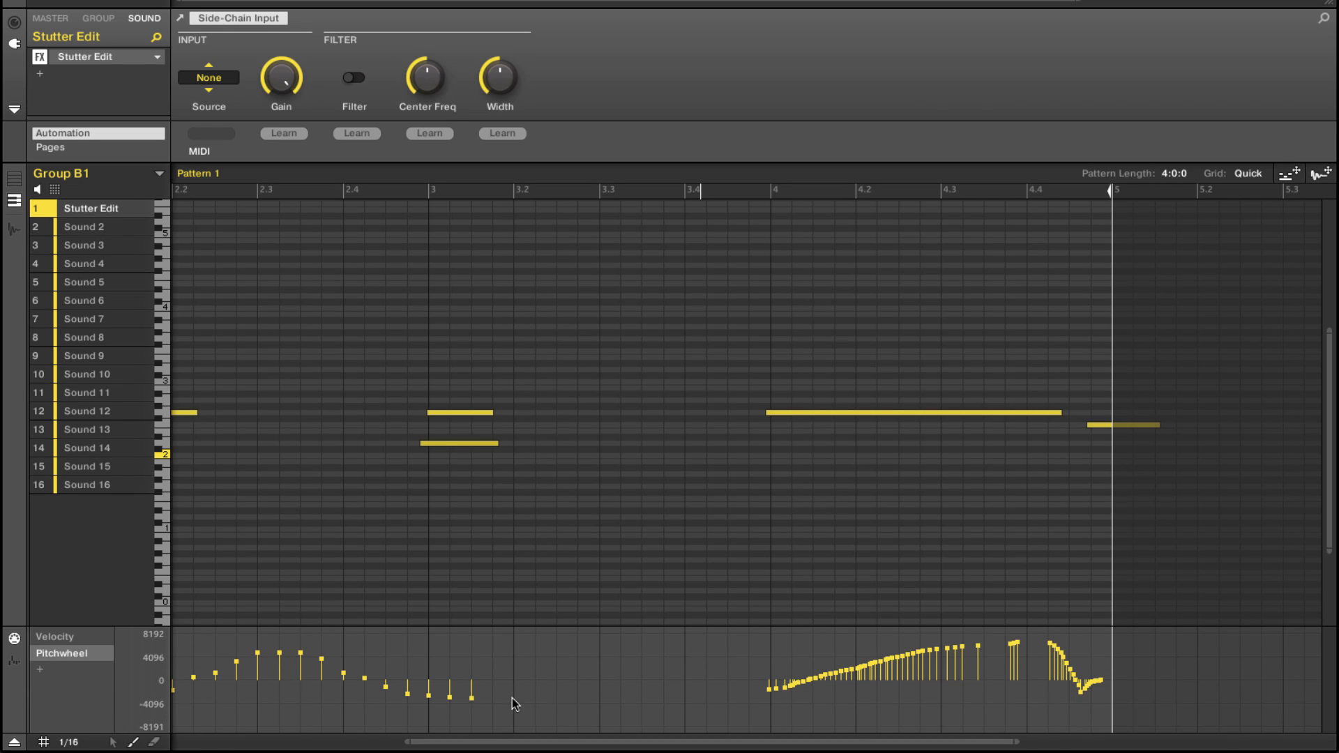
mouse_move(512, 697)
mouse_down()
mouse_move(616, 654)
mouse_move(706, 687)
mouse_up()
scroll(433, 666, left, 3)
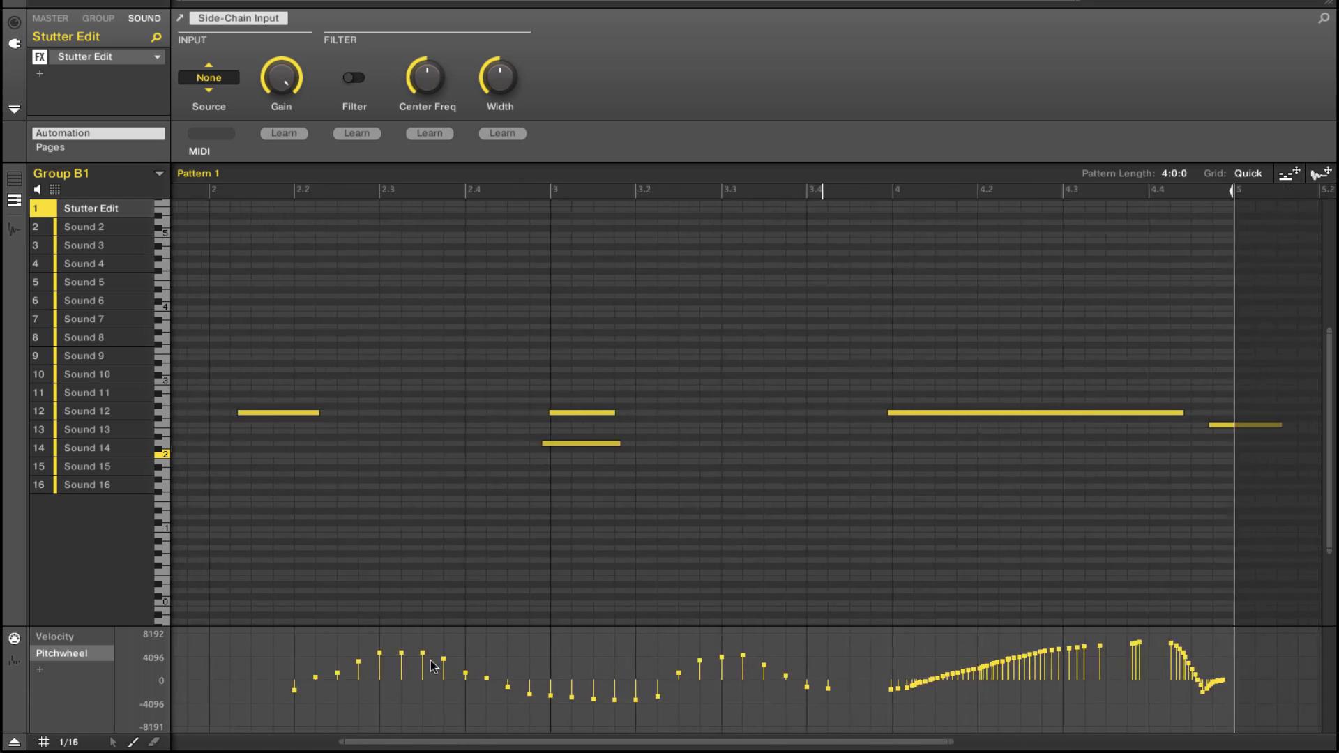
scroll(432, 666, left, 3)
mouse_move(180, 658)
mouse_down()
mouse_move(403, 712)
mouse_move(425, 701)
mouse_up()
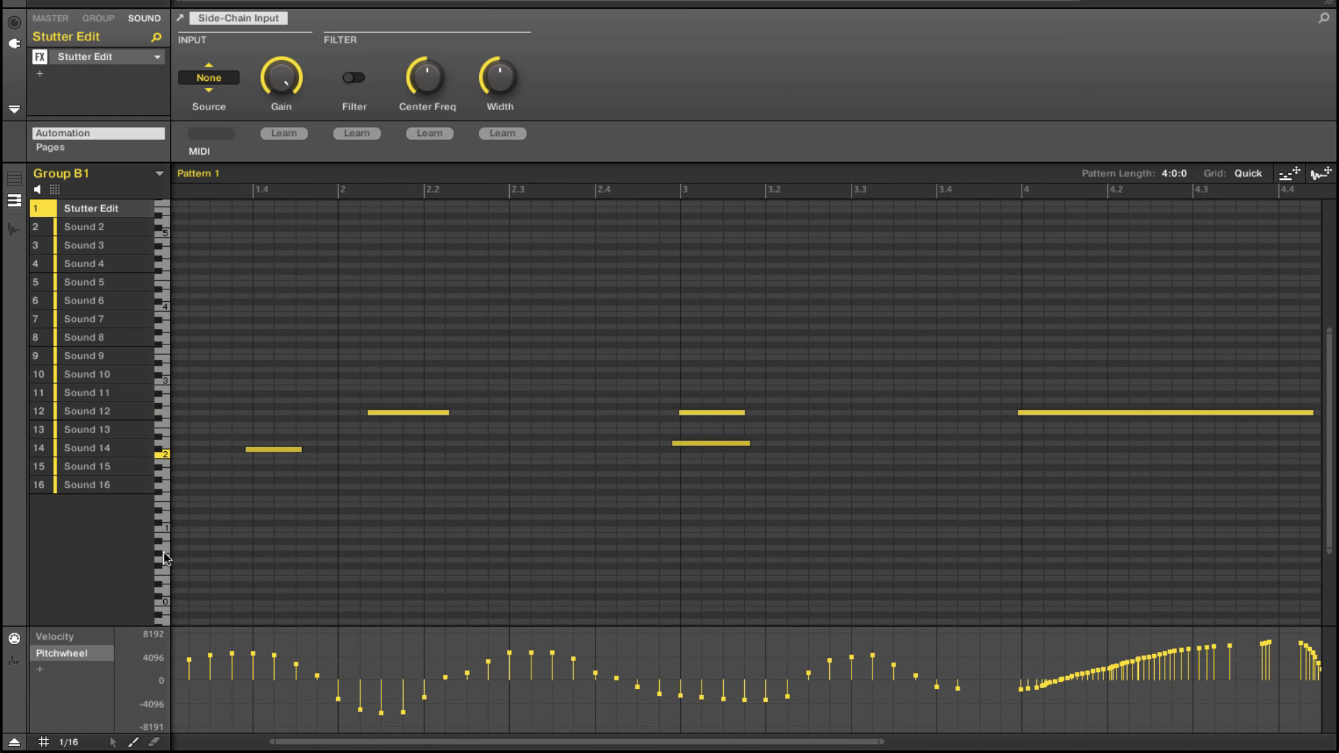
key(space)
Step: Delete all Pitchwheel automation points, then all notes, from Pattern 1
click(316, 644)
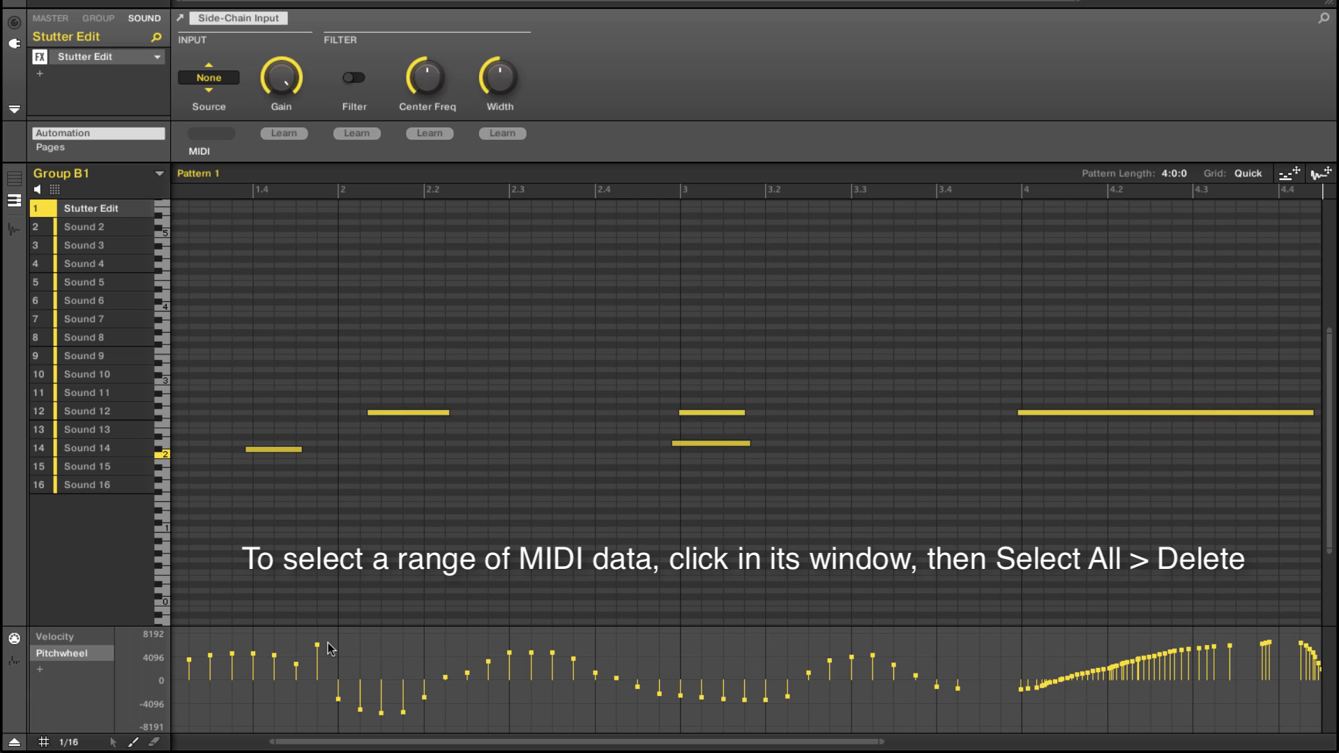
key(ctrl+a)
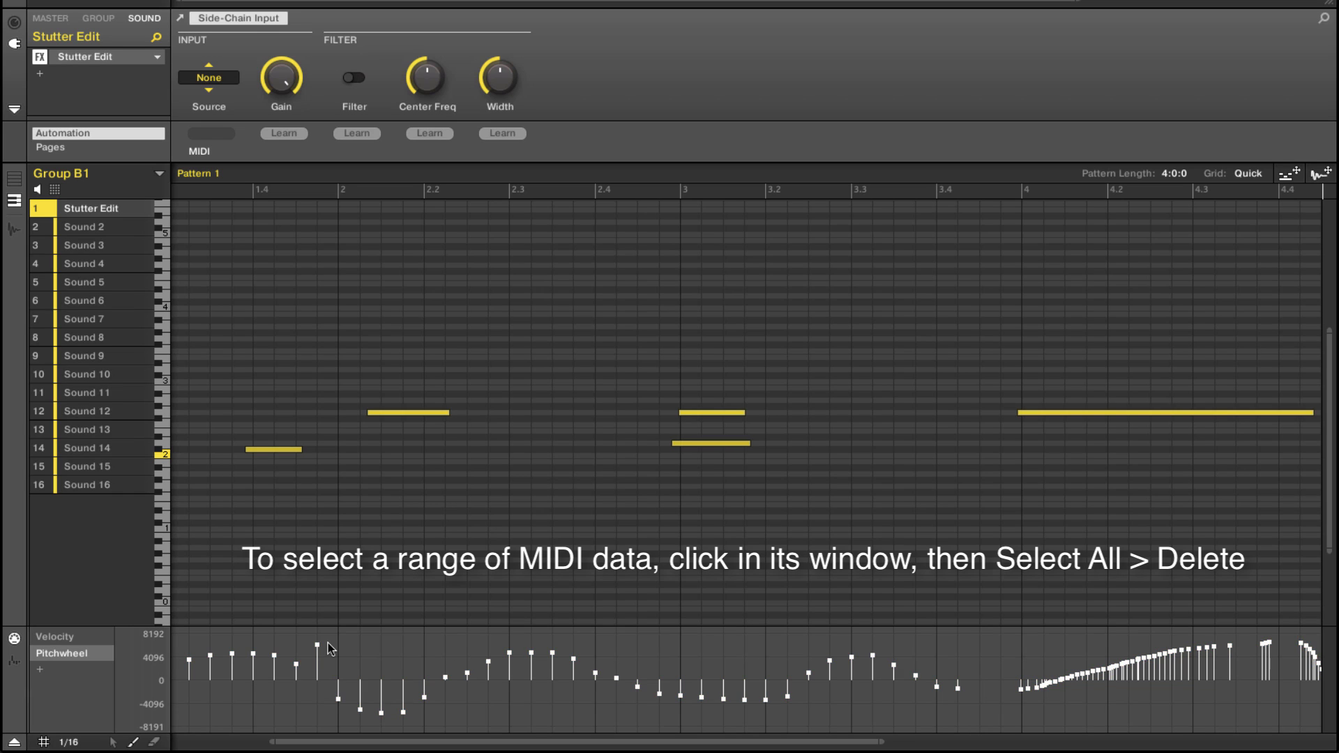
key(Delete)
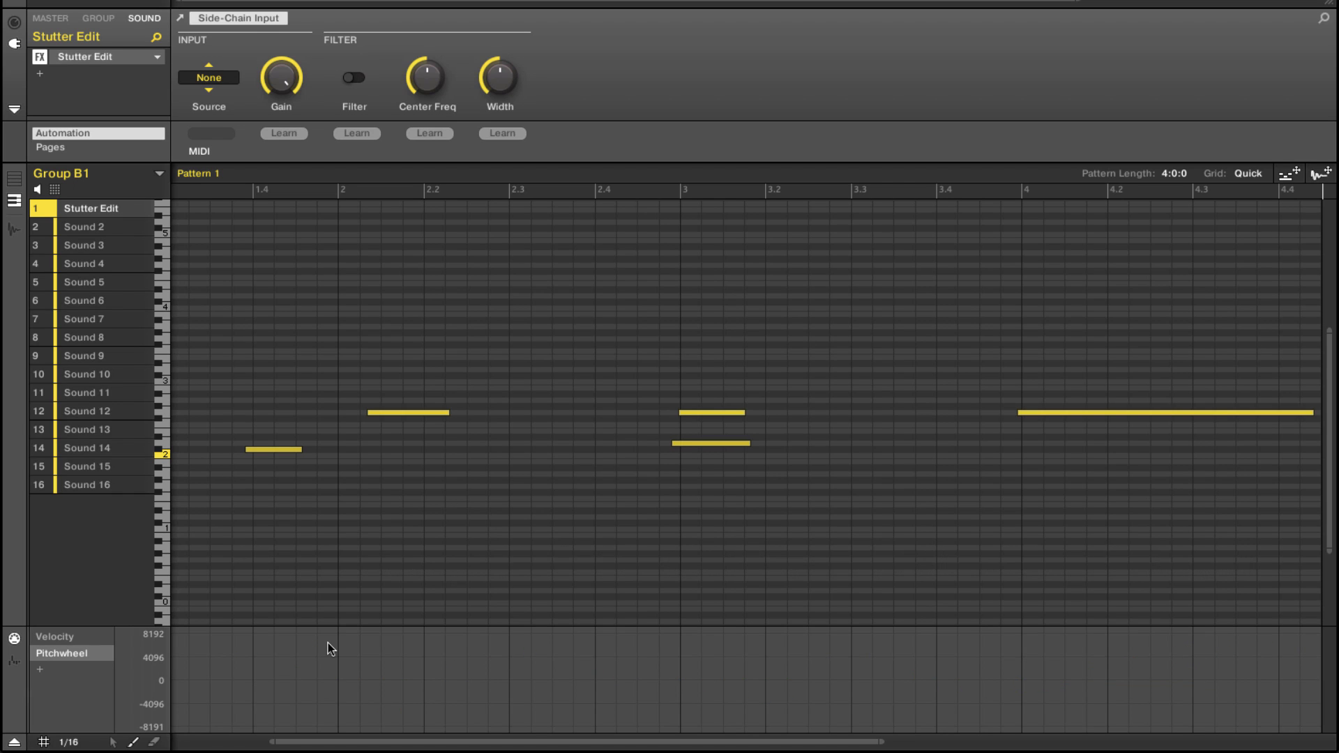
key(ctrl+a)
key(Delete)
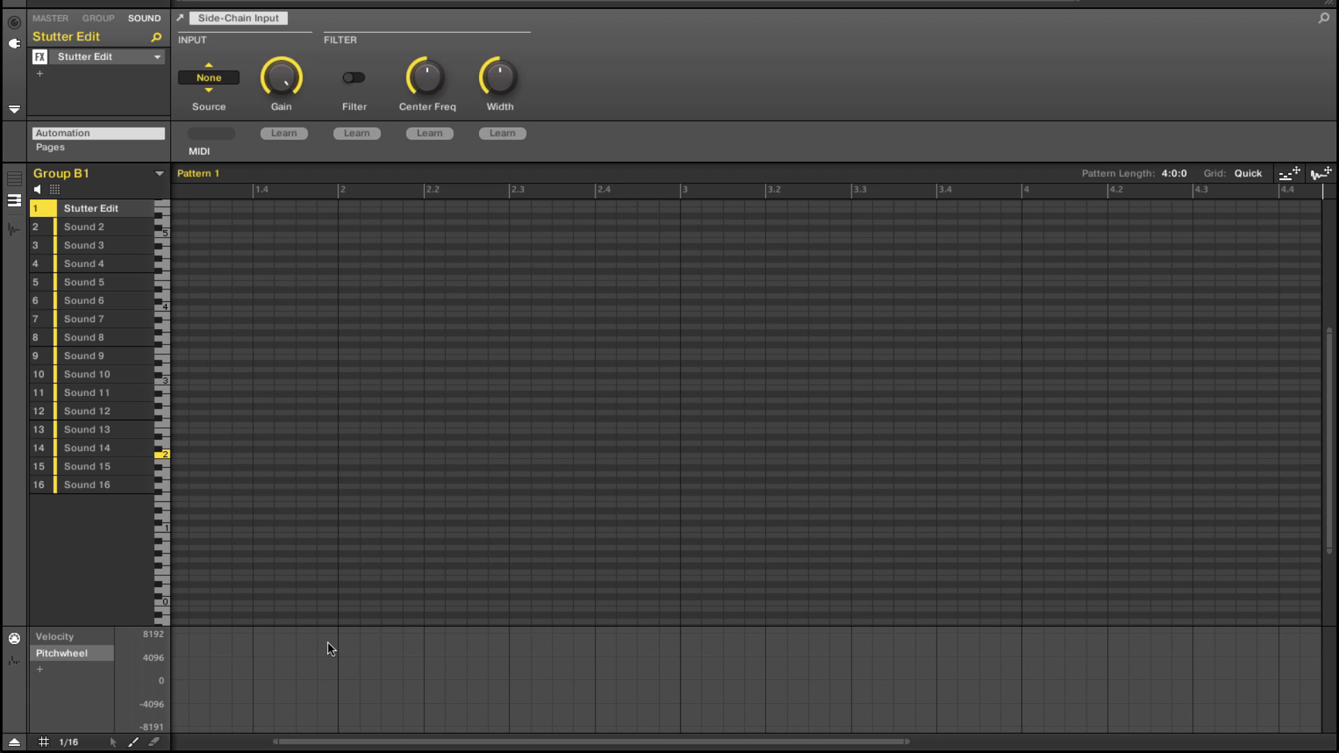